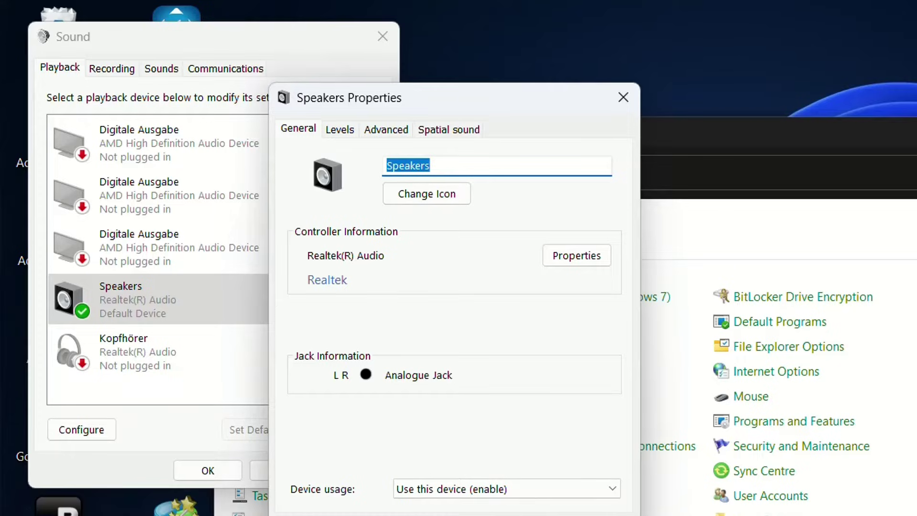
Step: Launch Device Manager from the Win+X menu on the Start button
key("super")
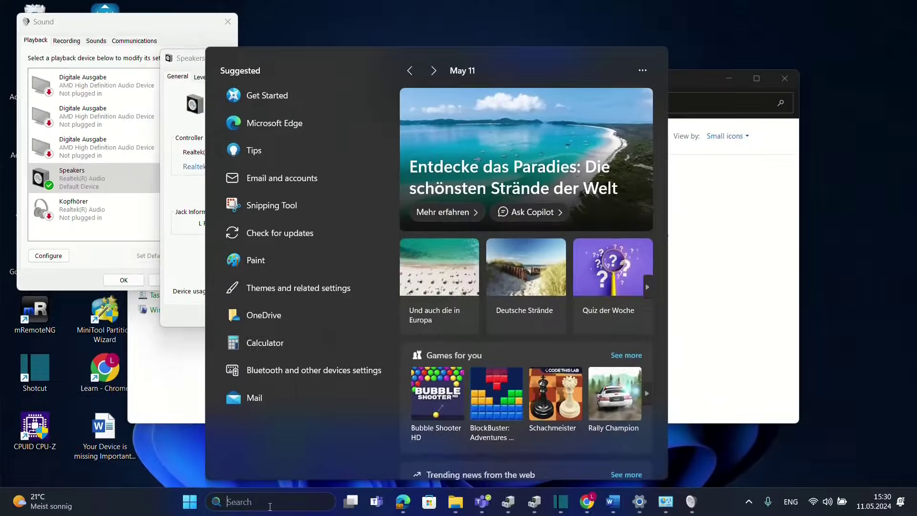
type("device")
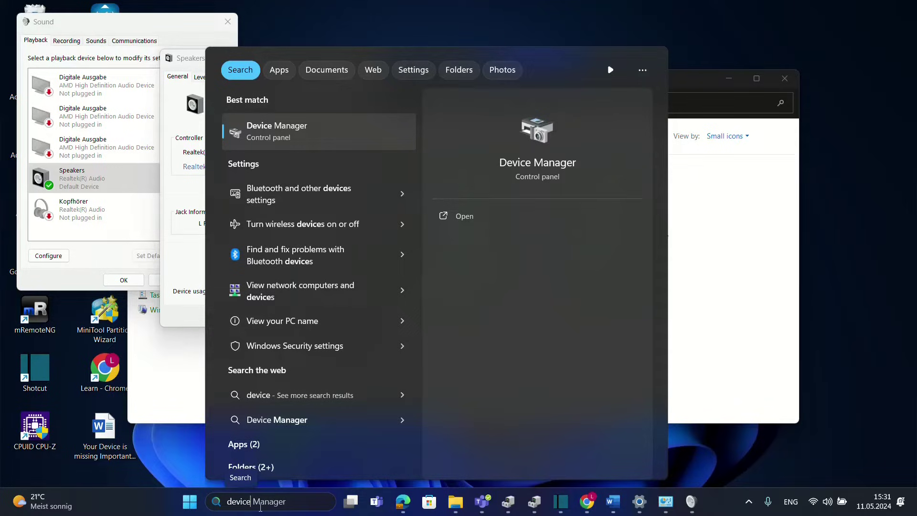
right_click(189, 501)
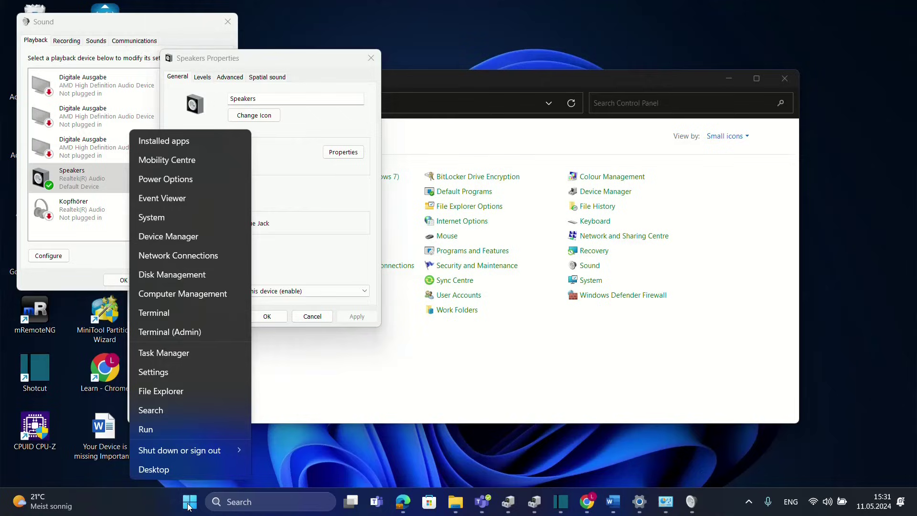
left_click(168, 237)
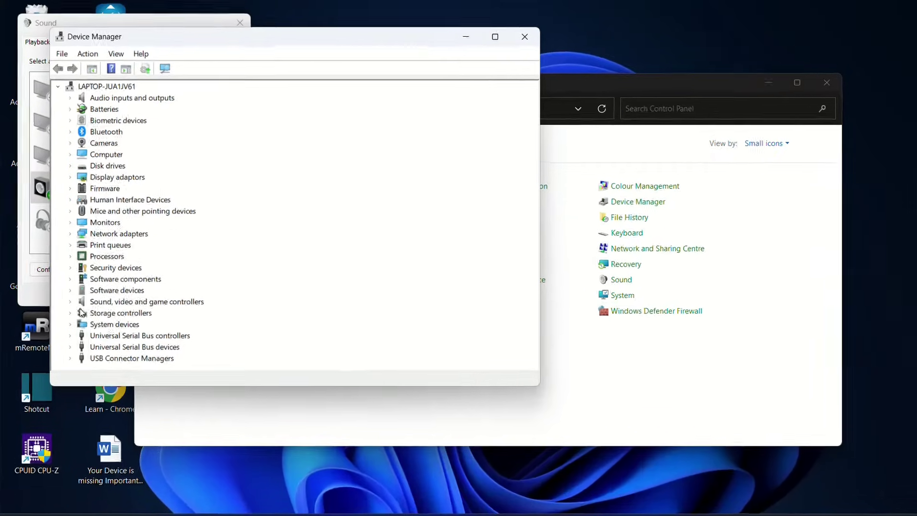
Step: Expand Sound, video and game controllers, then decline disabling Realtek(R) Audio
double_click(146, 301)
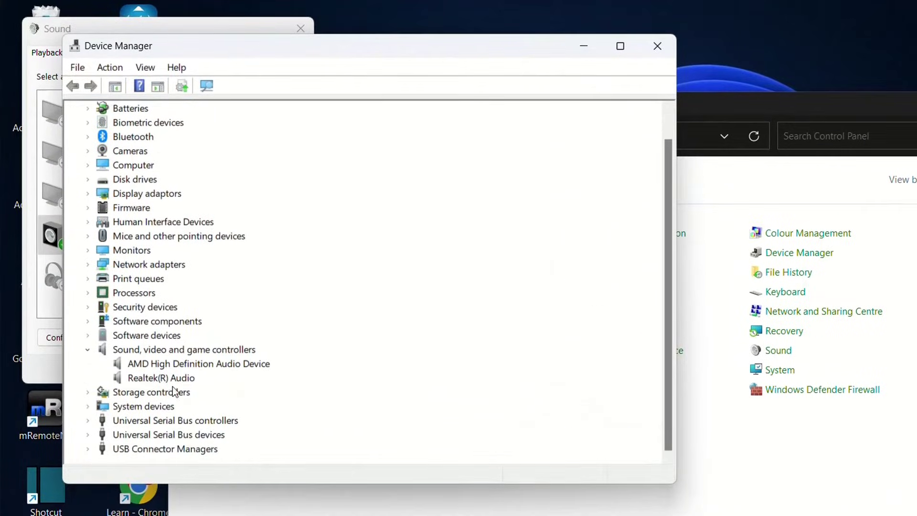
left_click(156, 380)
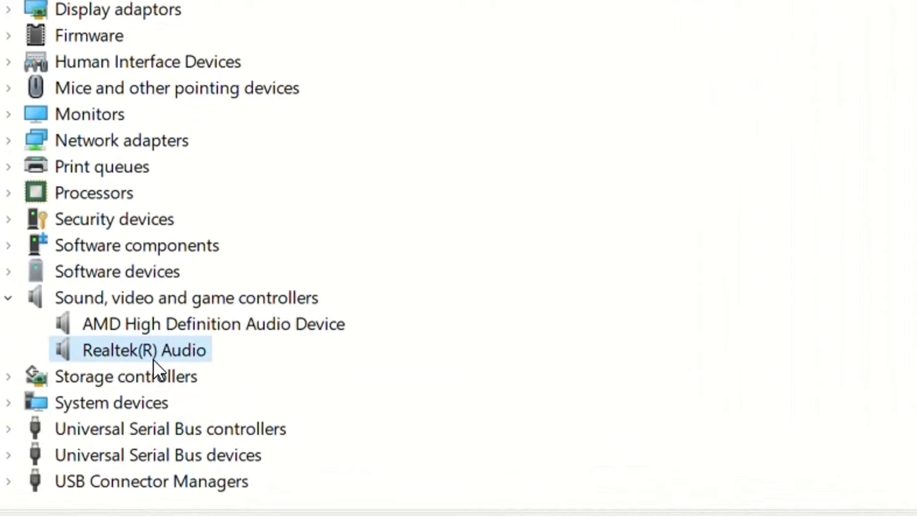
right_click(154, 355)
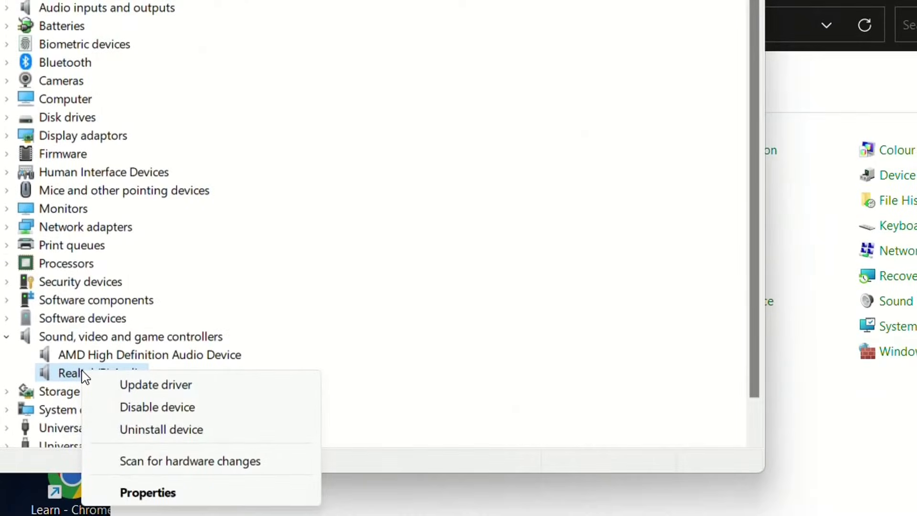
left_click(202, 411)
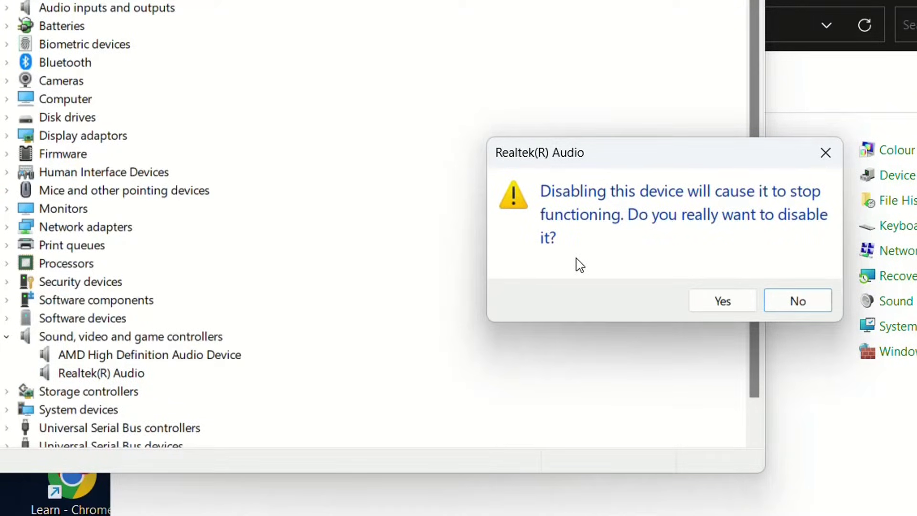
left_click(798, 300)
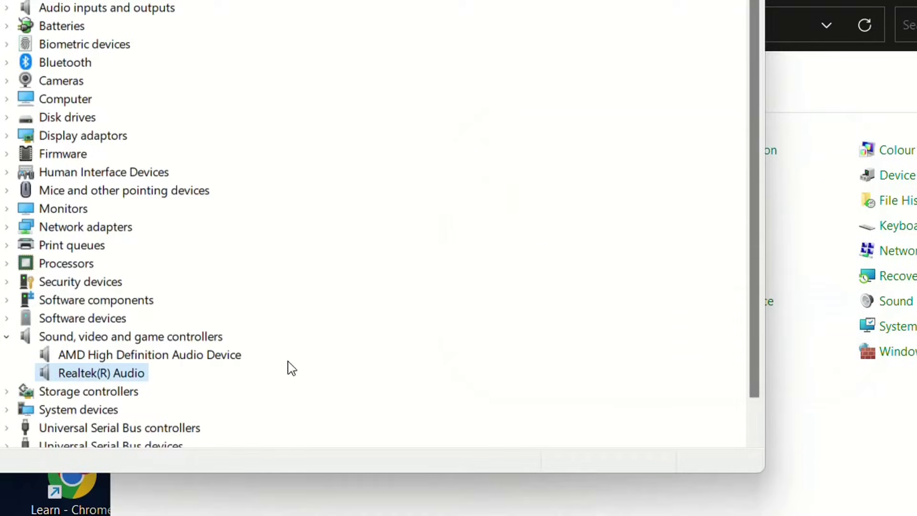
Step: Replace the Realtek(R) Audio driver with High Definition Audio Device from the installed-drivers list
right_click(102, 379)
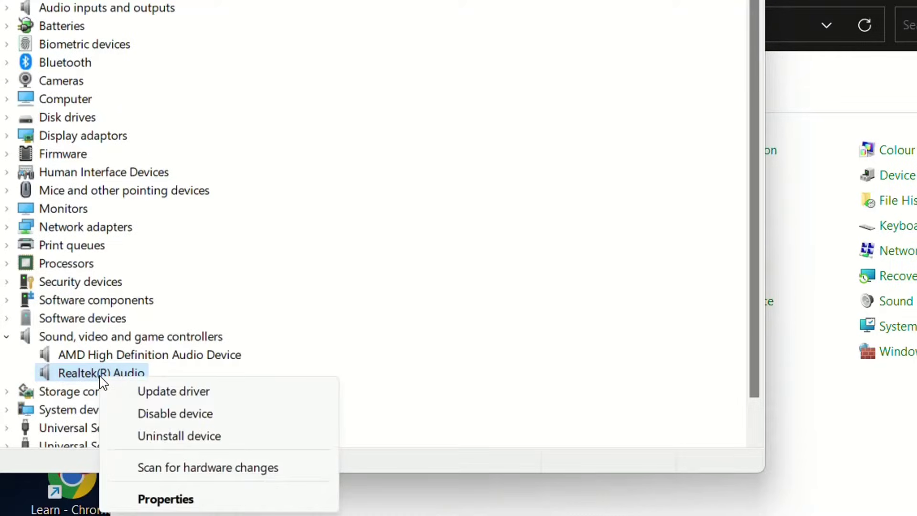
left_click(151, 395)
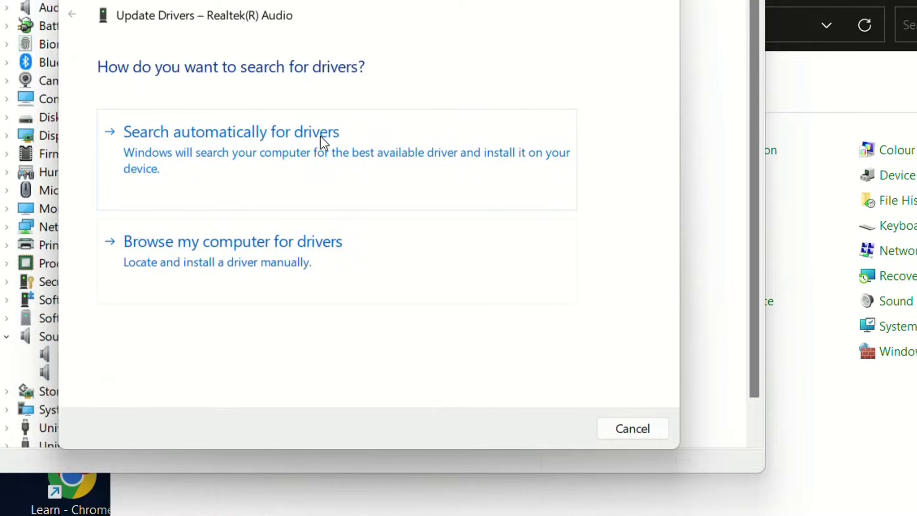
left_click(229, 270)
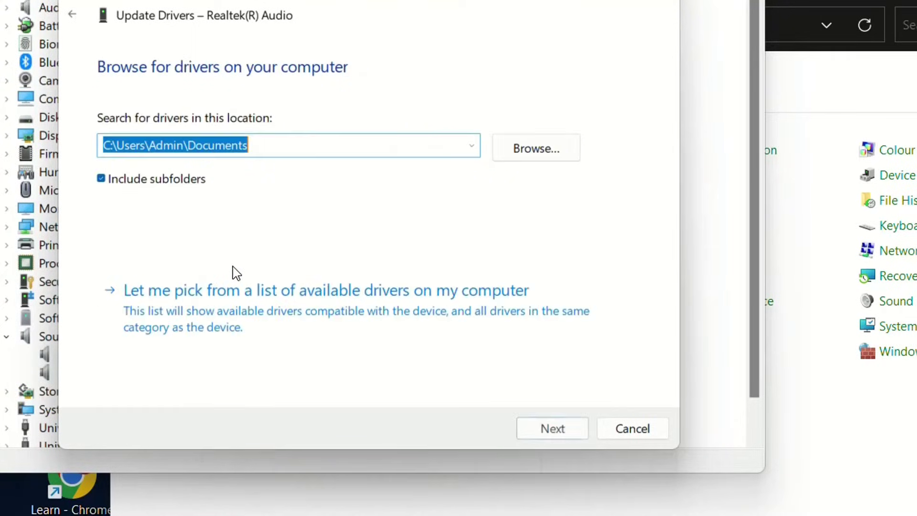
left_click(208, 308)
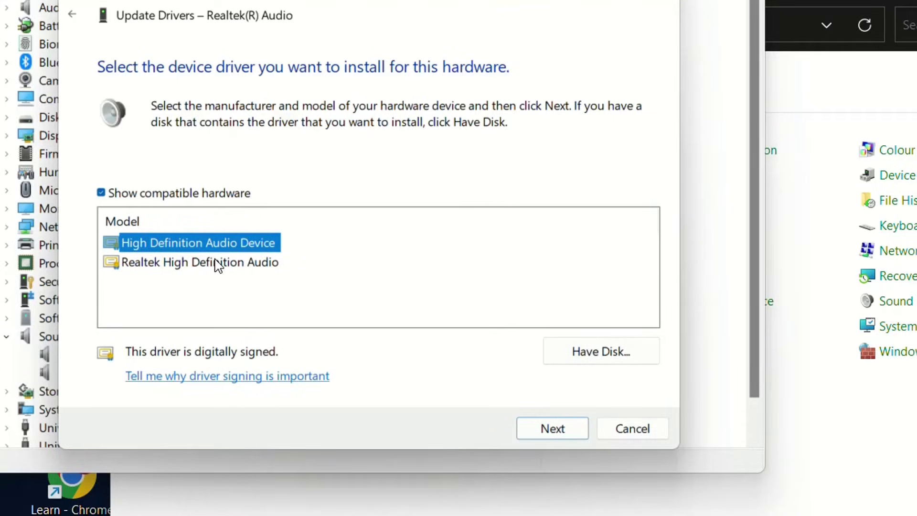
left_click(551, 429)
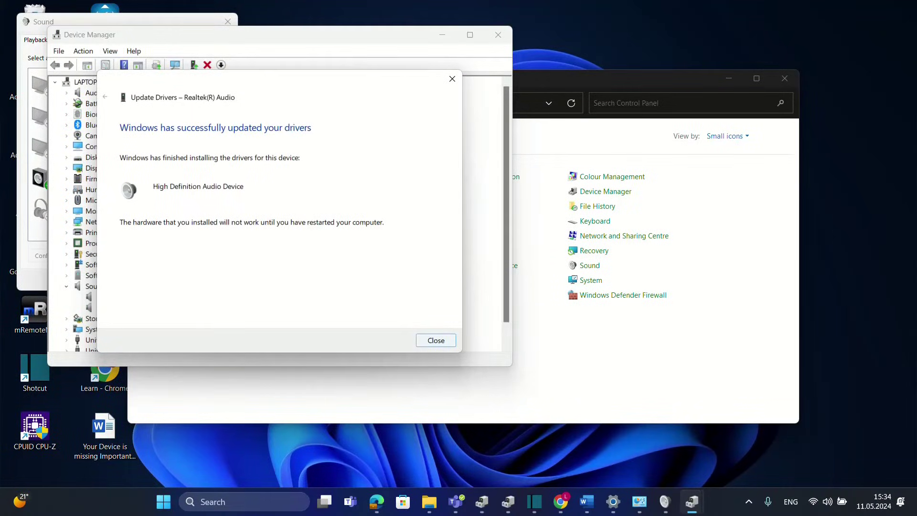
Step: Close the Update Drivers success message for the new audio driver
left_click(436, 340)
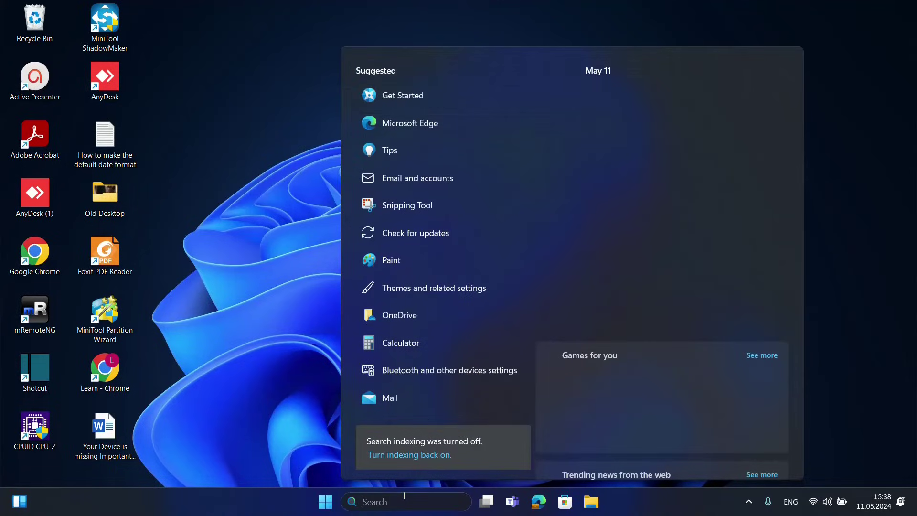
type("contr")
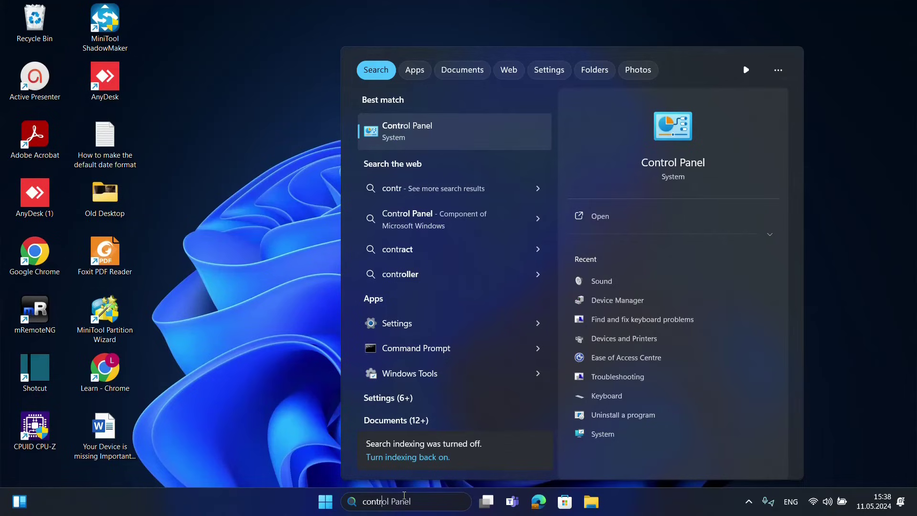
Step: Launch Control Panel from the Start search results
key("Return")
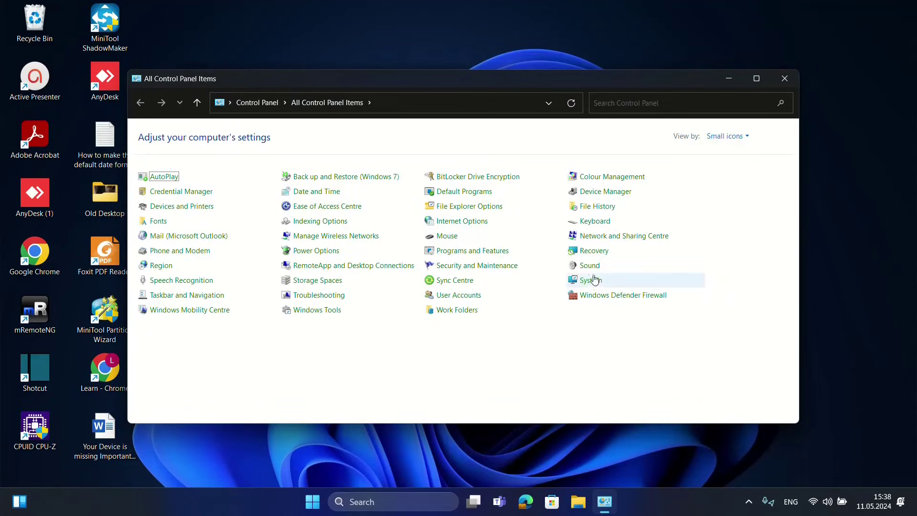
Step: Open the Lautsprecher speaker's properties from Sound and view its Enhancements tab
left_click(589, 265)
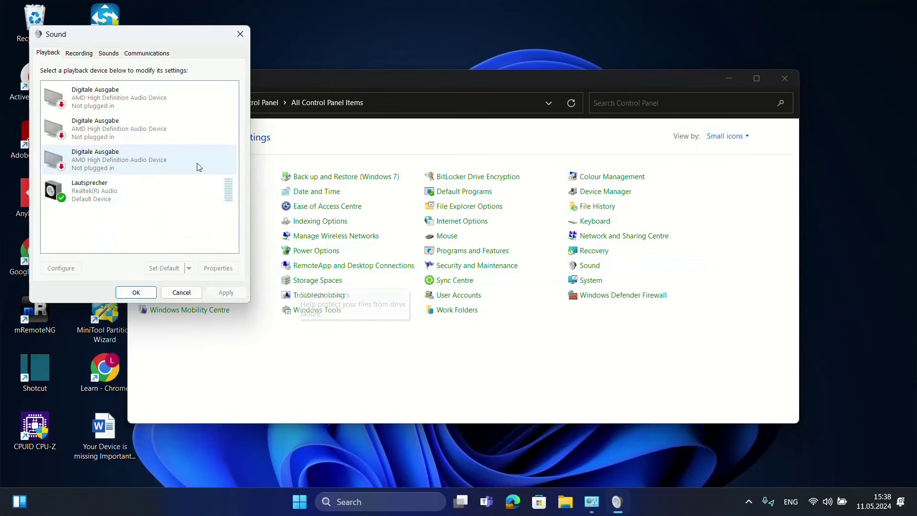
left_click(100, 199)
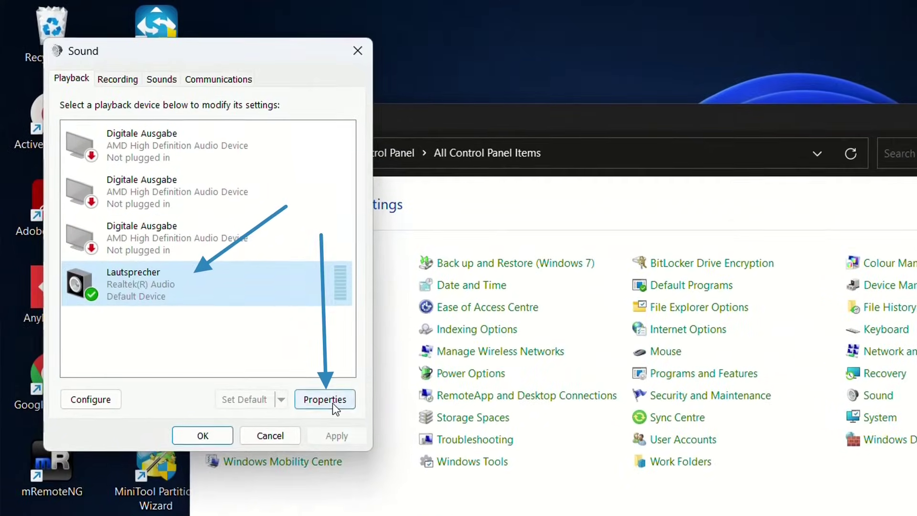
left_click(218, 268)
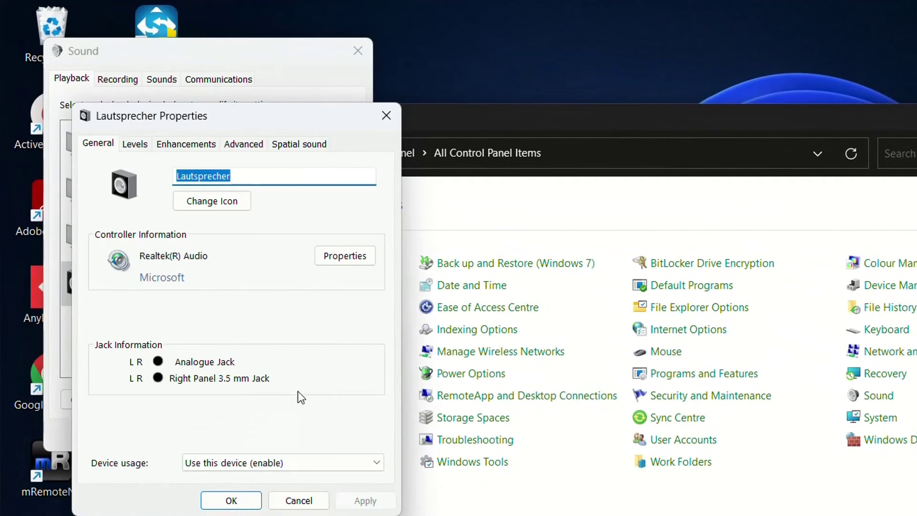
left_click(183, 143)
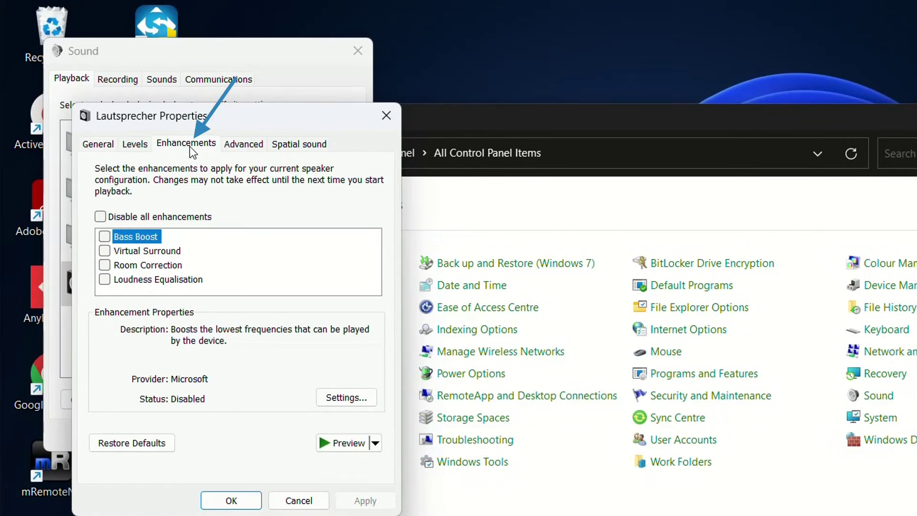